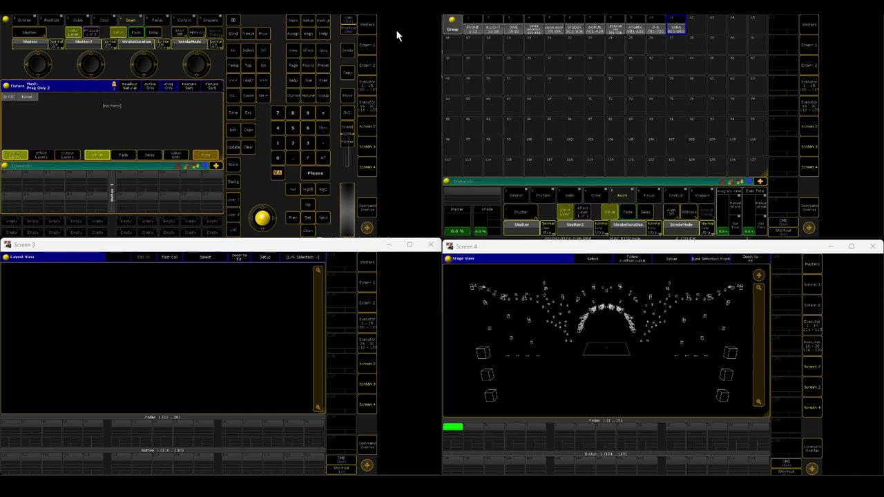
- Check the show backup options, then bring up the patch and fixture schedule in Setup
left_click(329, 21)
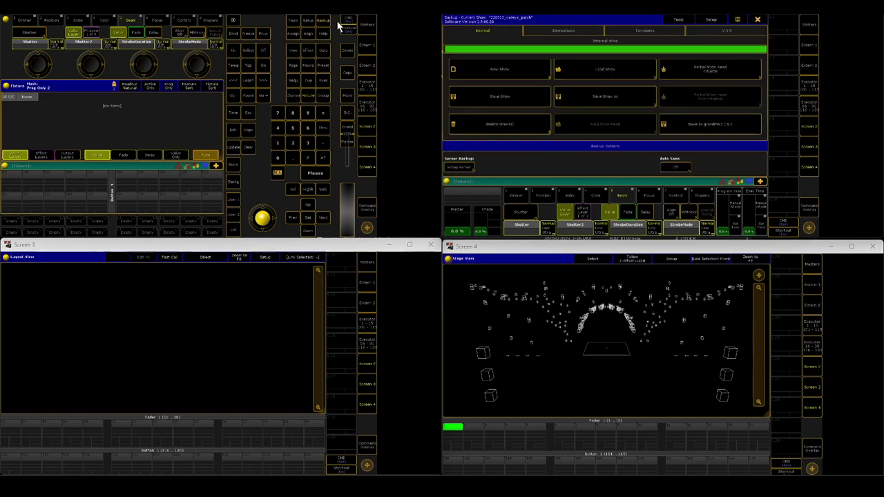
left_click(318, 25)
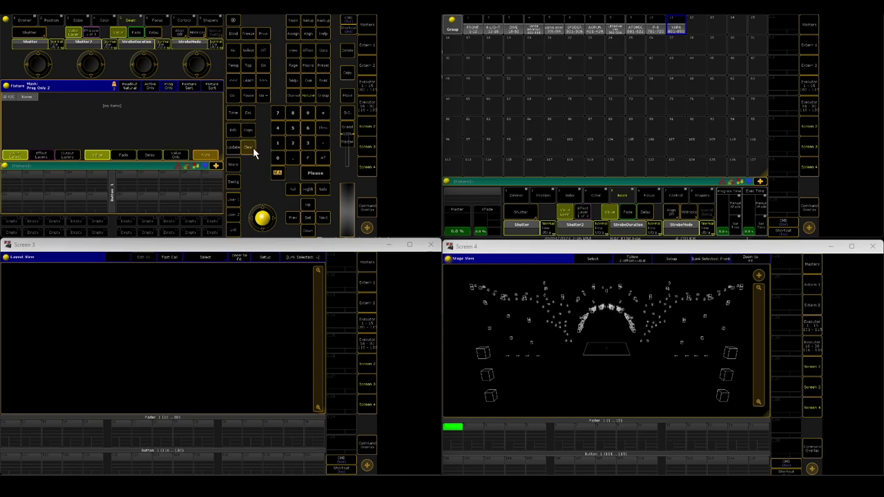
mouse_move(56, 490)
left_click(309, 20)
left_click(468, 42)
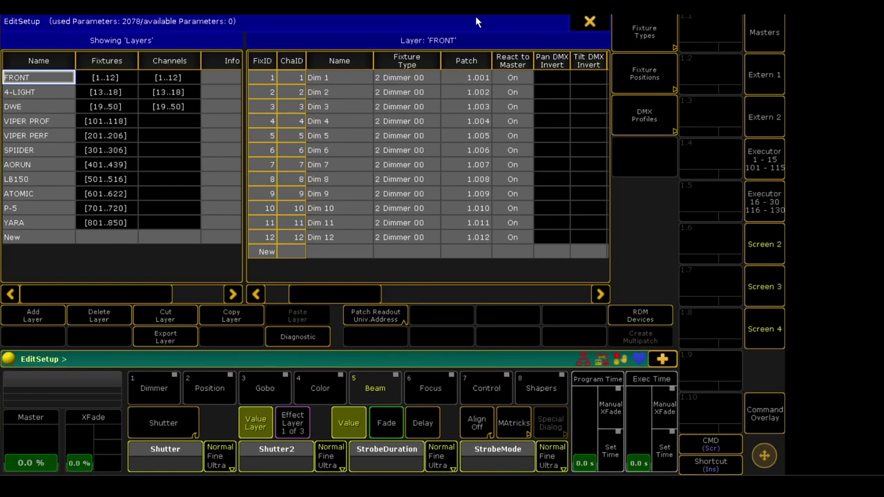
- Review the fixtures in each patch layer from 4-LIGHT to YARA, then close Setup
left_click(39, 88)
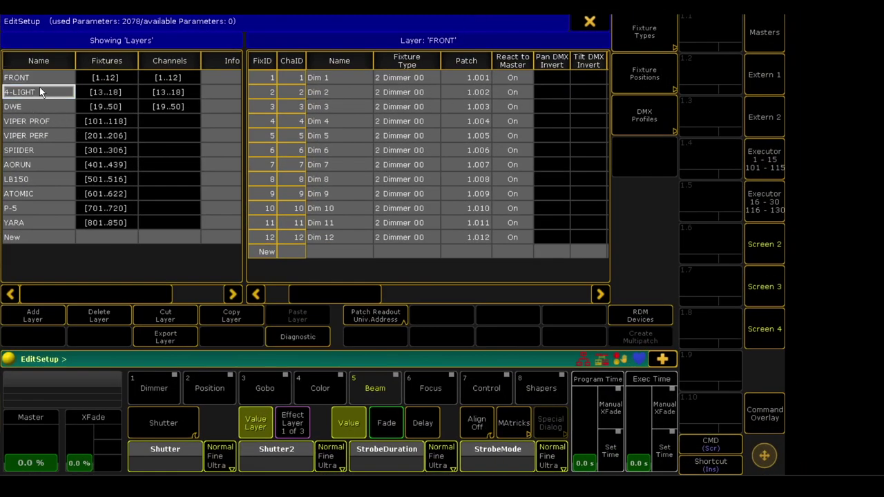
left_click(39, 111)
left_click(41, 122)
left_click(49, 135)
left_click(52, 149)
left_click(48, 166)
left_click(51, 181)
left_click(46, 195)
left_click(43, 209)
left_click(43, 223)
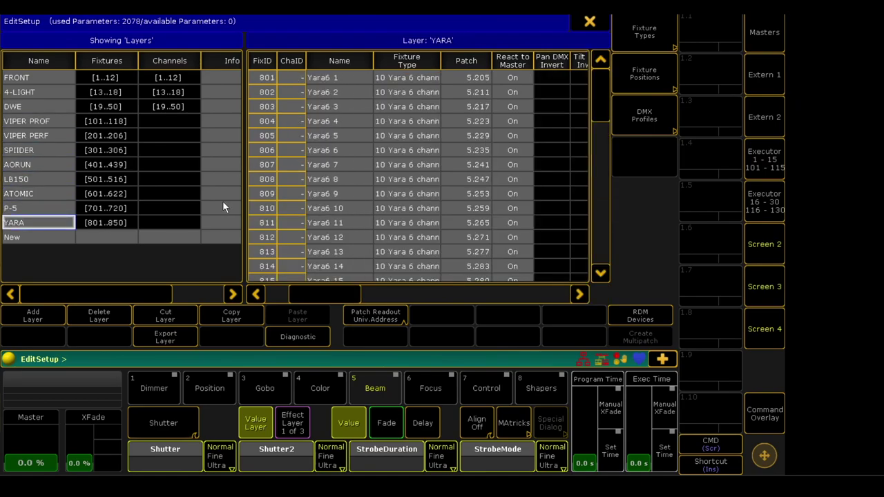
left_click(48, 76)
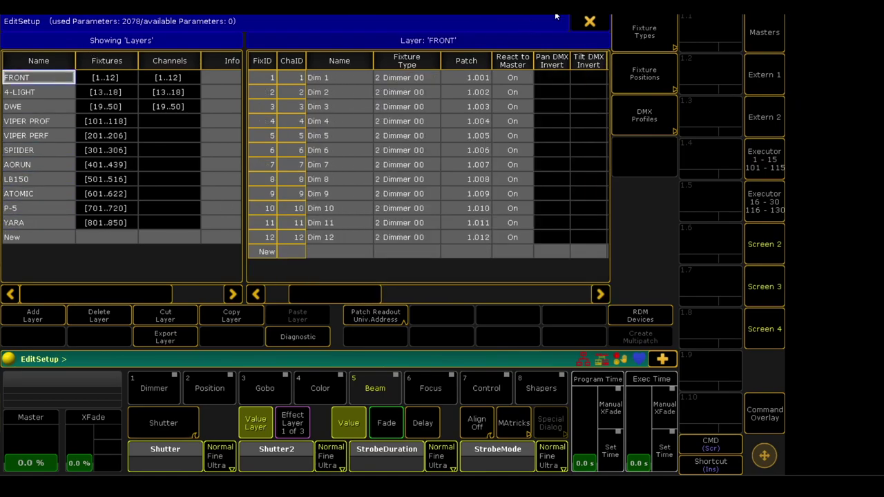
left_click(589, 22)
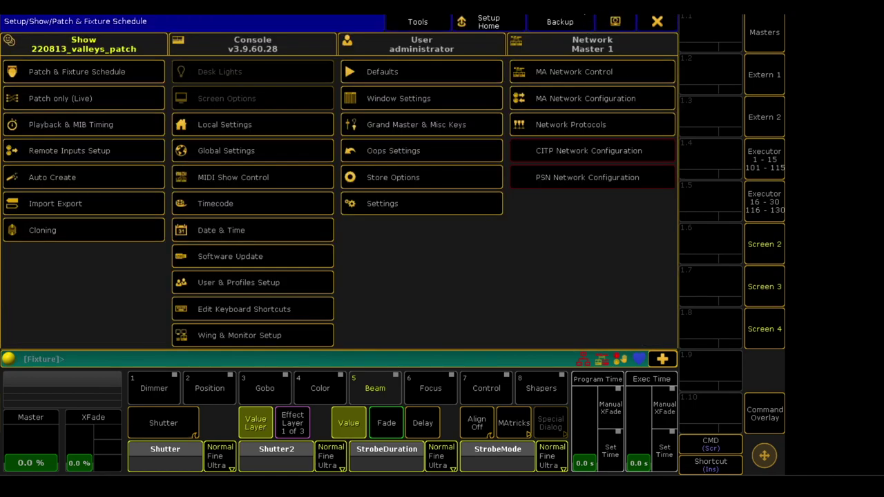
left_click(655, 21)
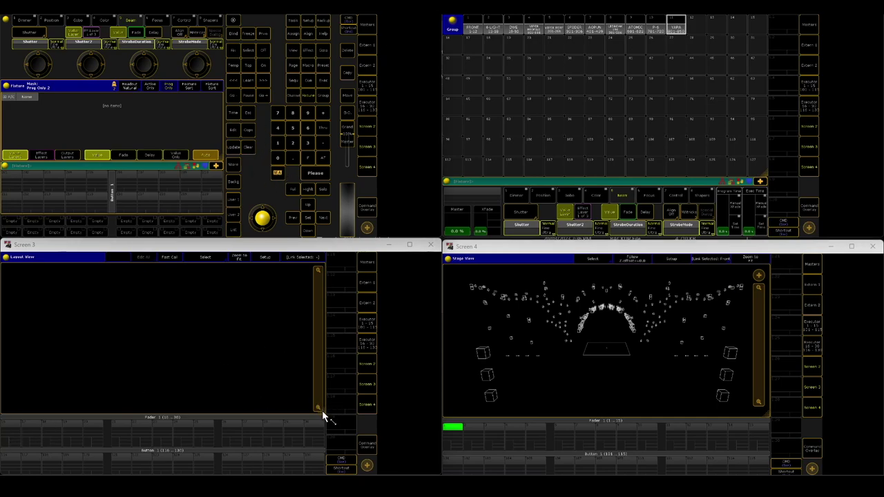
- Add a Layout pool window beside the empty layout view on Screen 3
left_click(11, 408)
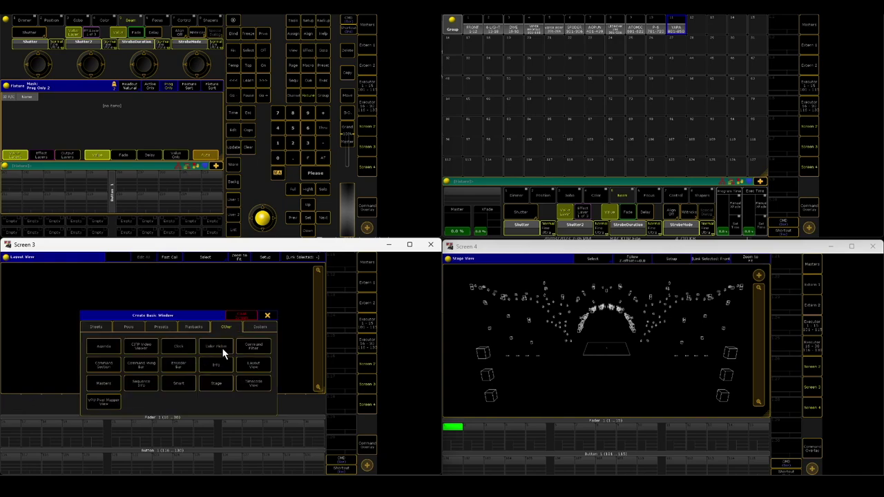
left_click(155, 368)
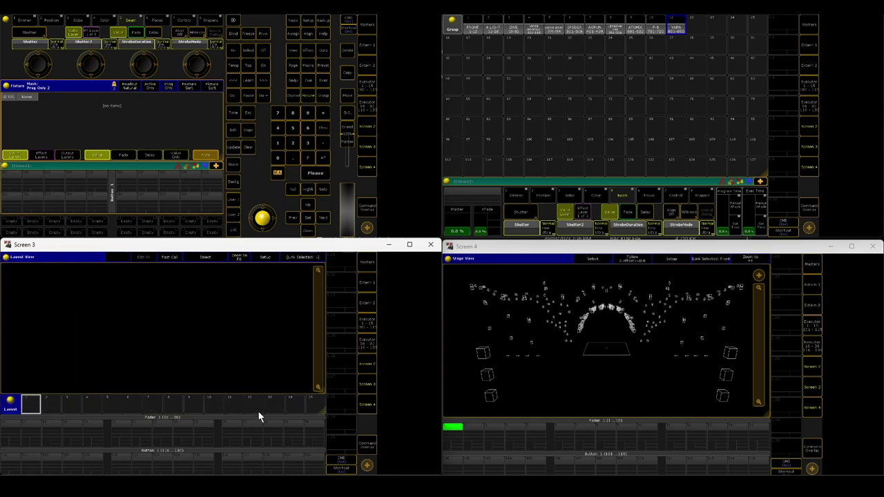
left_click(249, 144)
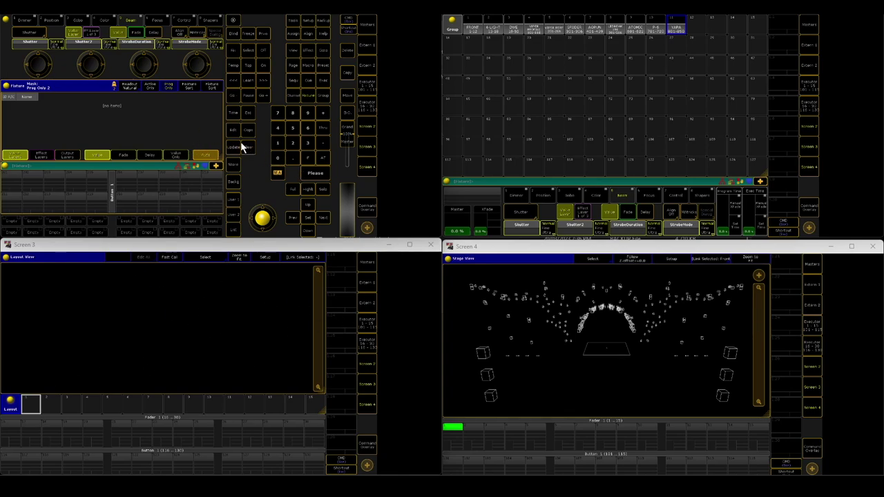
double_click(647, 248)
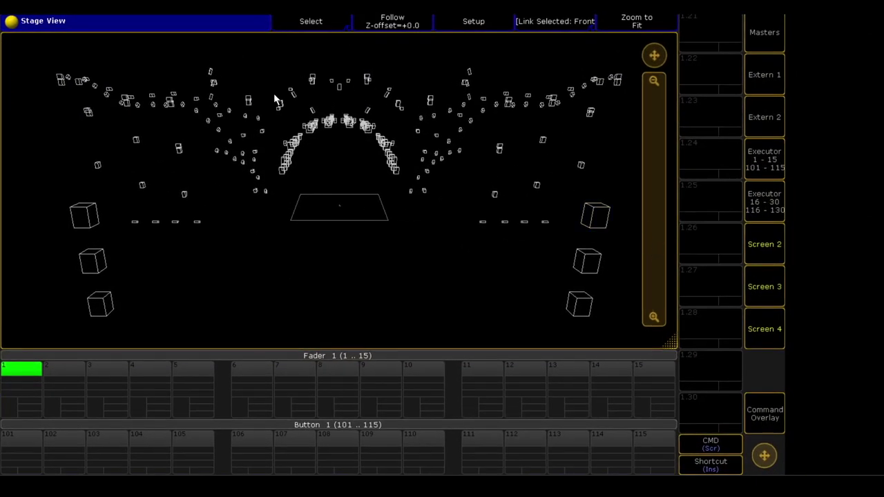
double_click(485, 7)
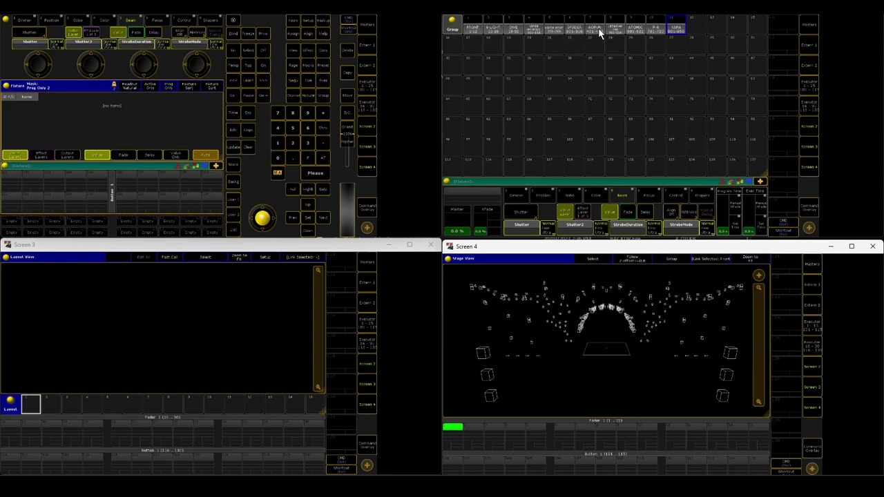
left_click(514, 28)
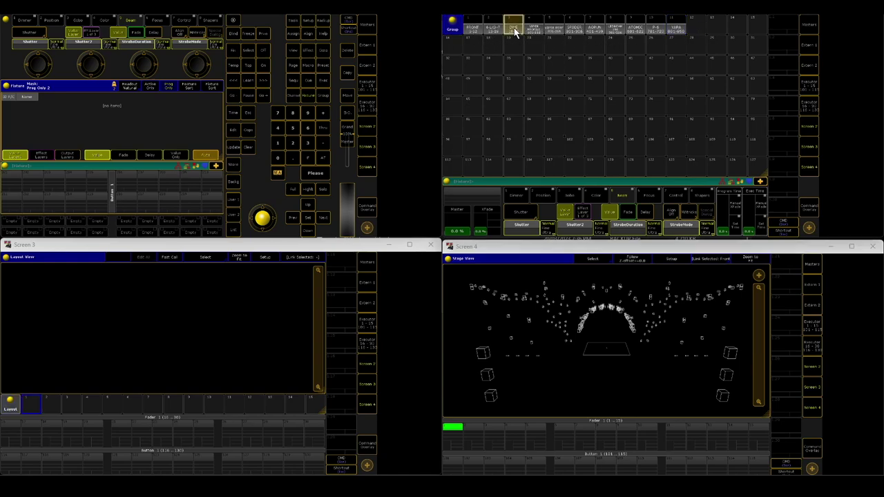
left_click(307, 188)
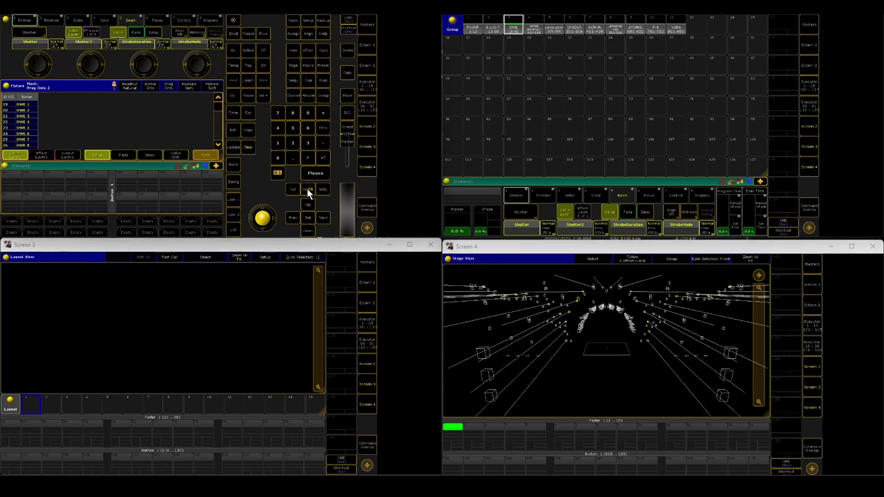
left_click(306, 188)
left_click(534, 28)
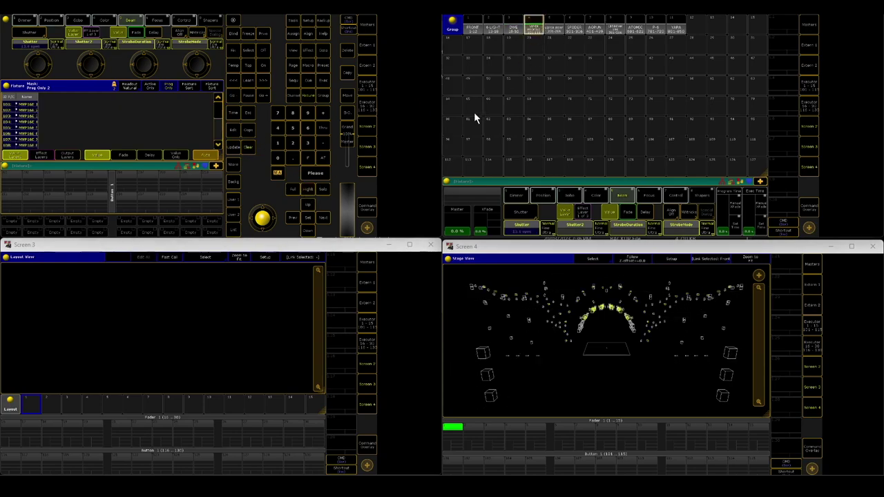
left_click(312, 186)
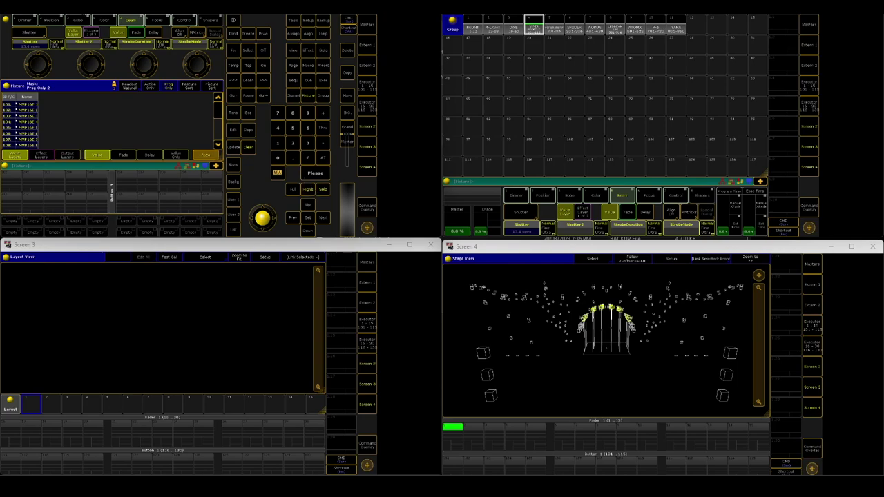
left_click(52, 19)
scroll(95, 53, "down", 10)
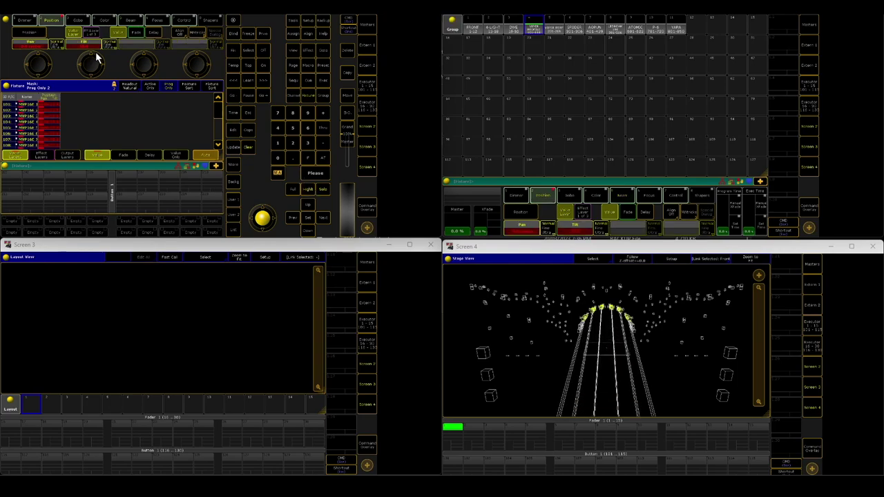
left_click(248, 148)
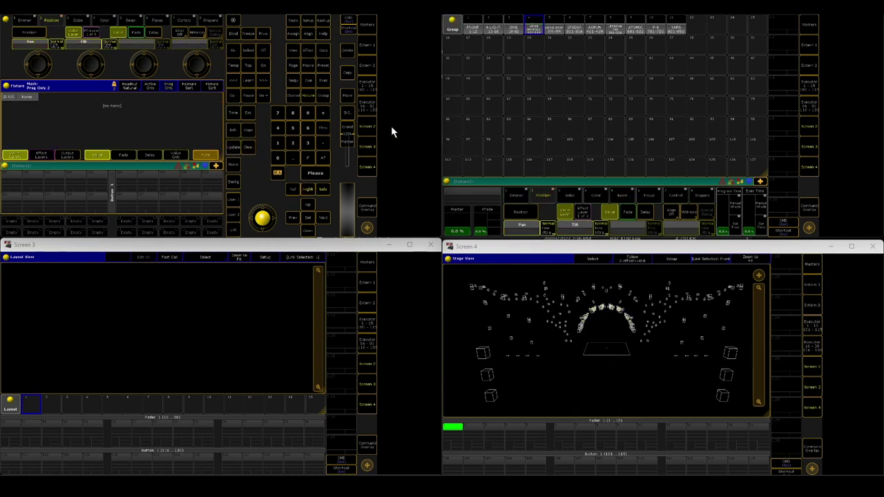
left_click(594, 26)
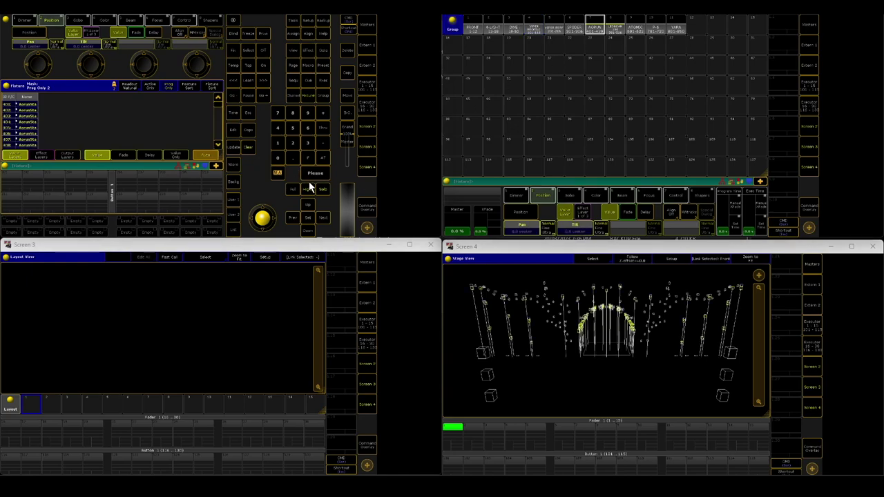
left_click(244, 148)
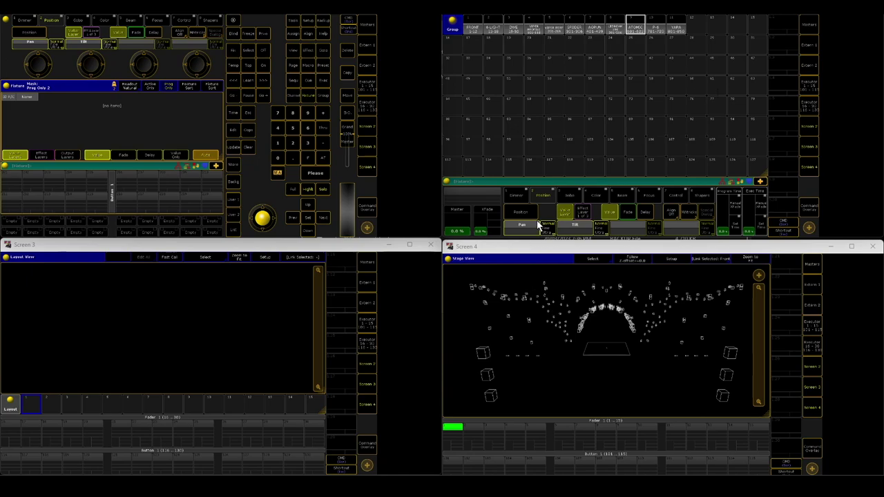
- Clear the programmer, switch to Position features and select the eight-fixture DWE group
left_click(543, 195)
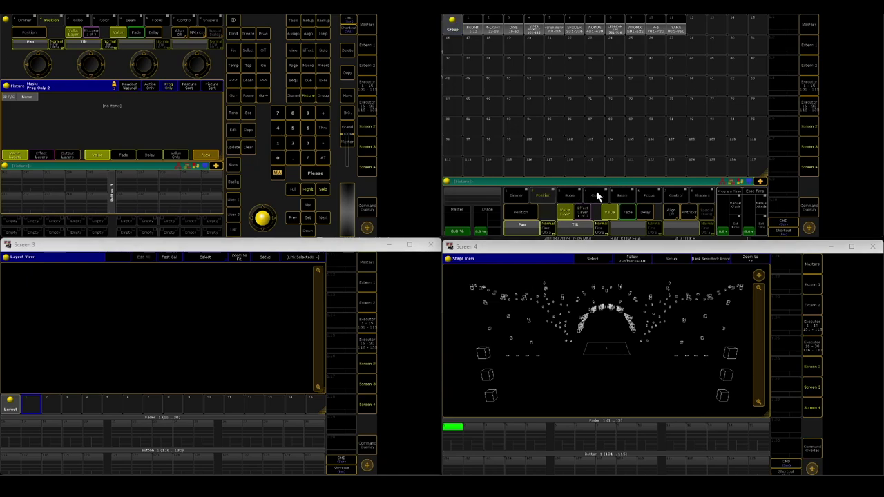
left_click(624, 195)
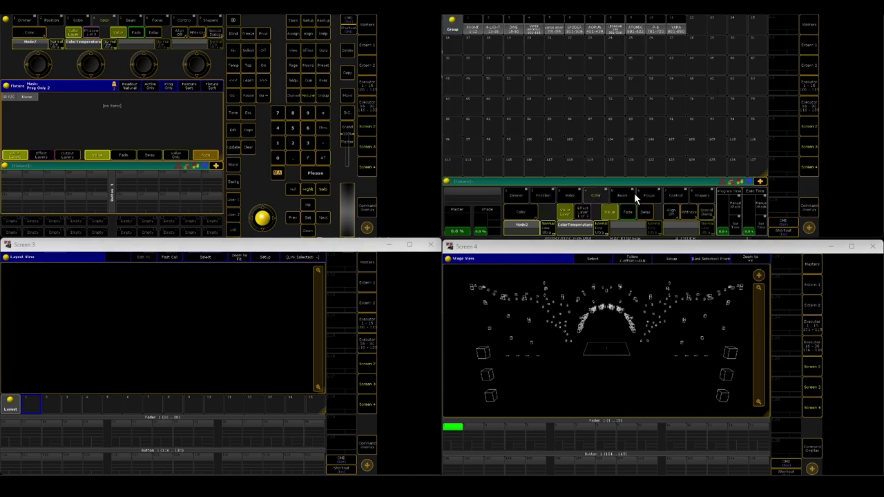
left_click(250, 146)
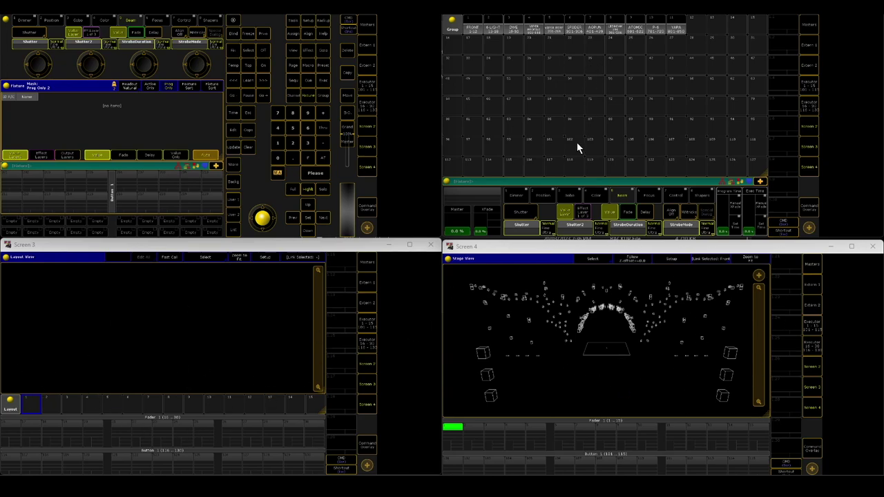
left_click(545, 194)
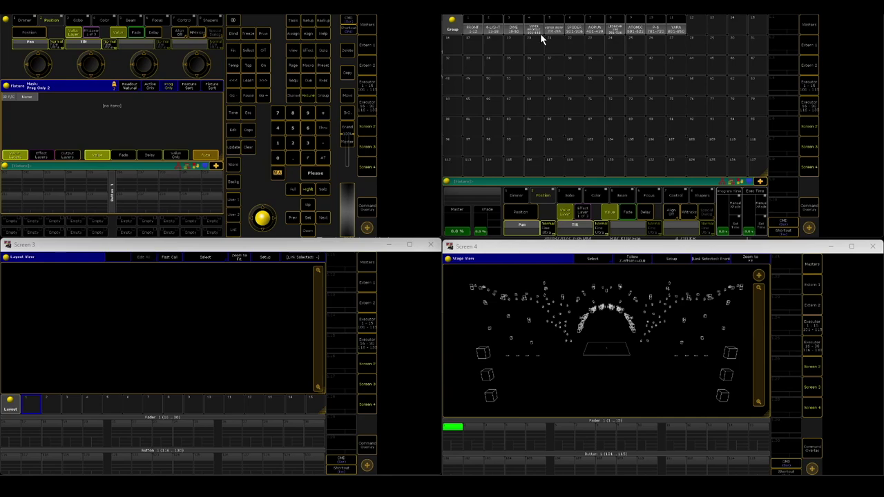
left_click(514, 27)
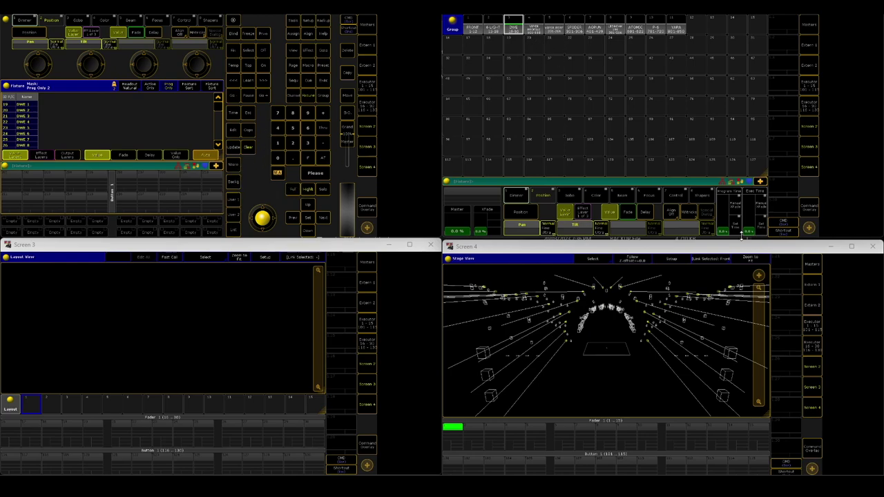
- Store the DWE fixtures as layout 1, 'DWE 1.32', in the Layout pool
left_click(234, 166)
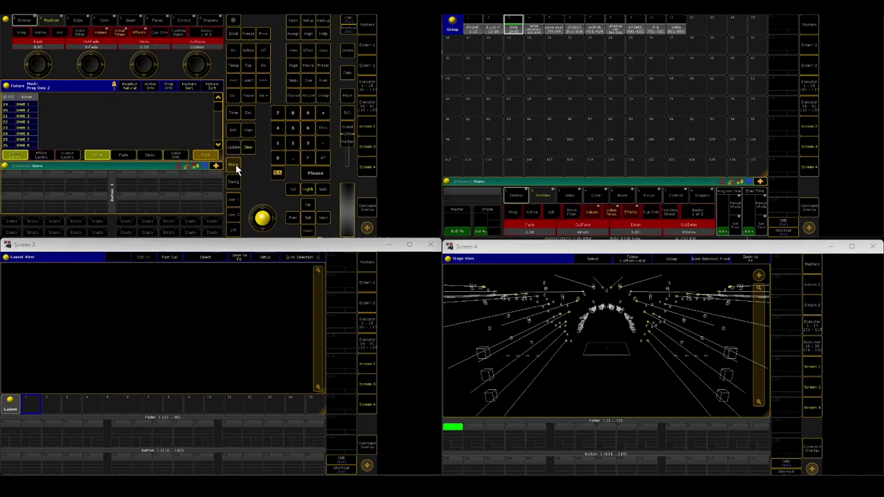
left_click(33, 405)
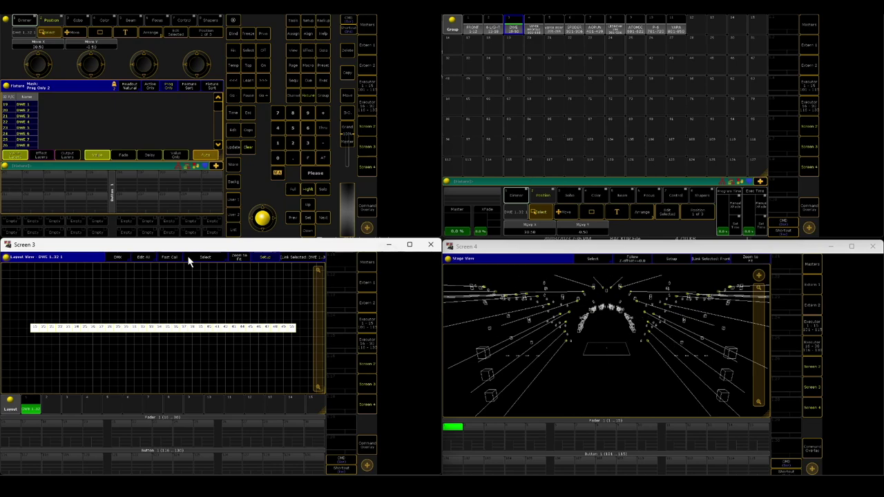
left_click(145, 33)
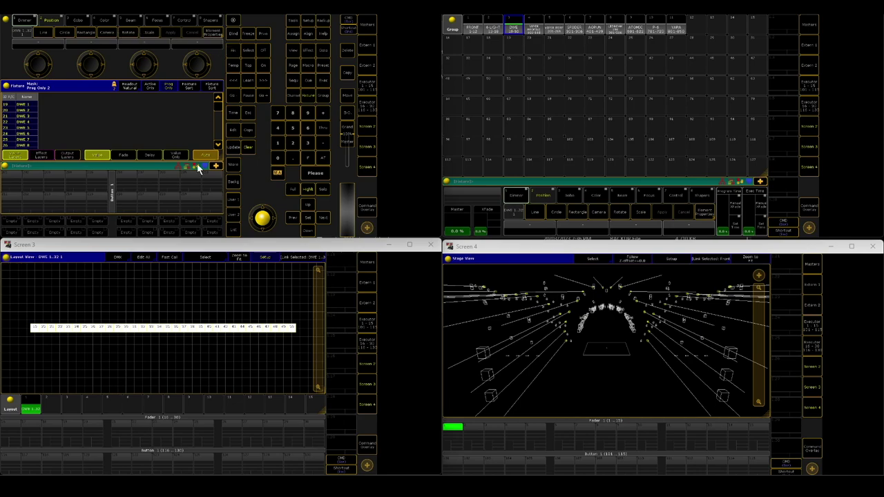
- Arrange the DWE layout with the Top View (2D) 12 camera and zoom to fit
left_click(269, 259)
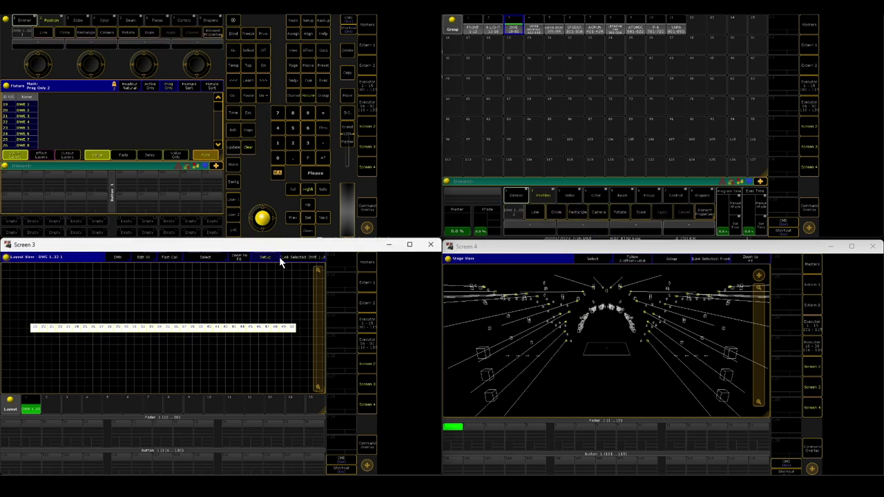
left_click(106, 32)
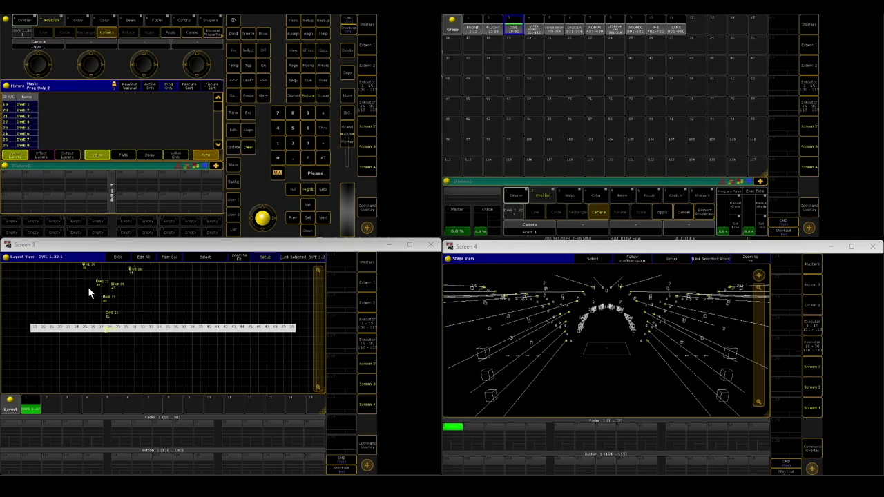
left_click(237, 260)
left_click(37, 43)
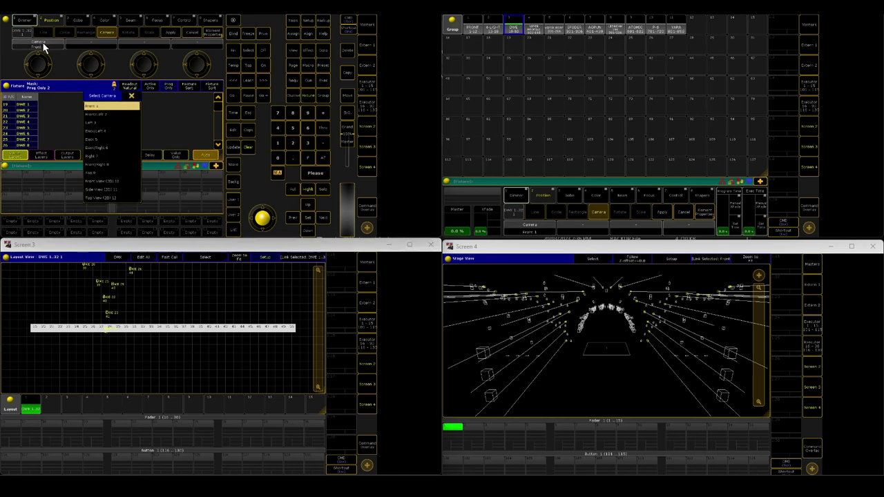
left_click(118, 197)
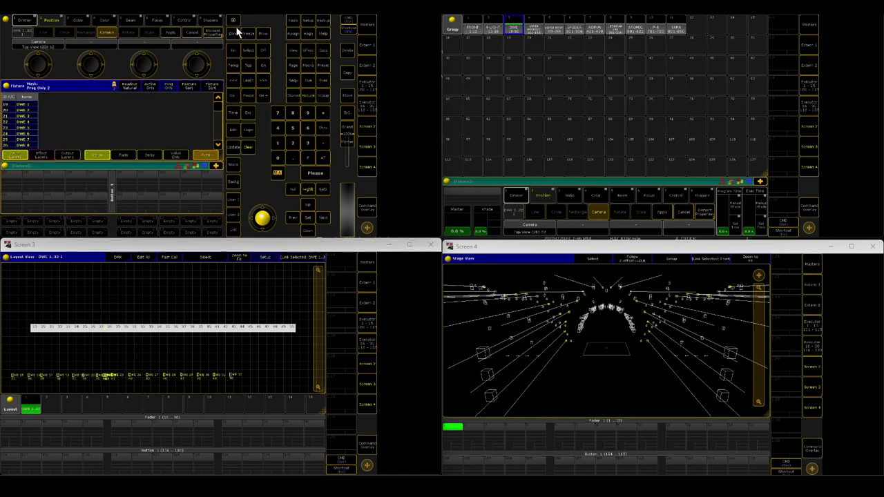
left_click(169, 32)
left_click(239, 257)
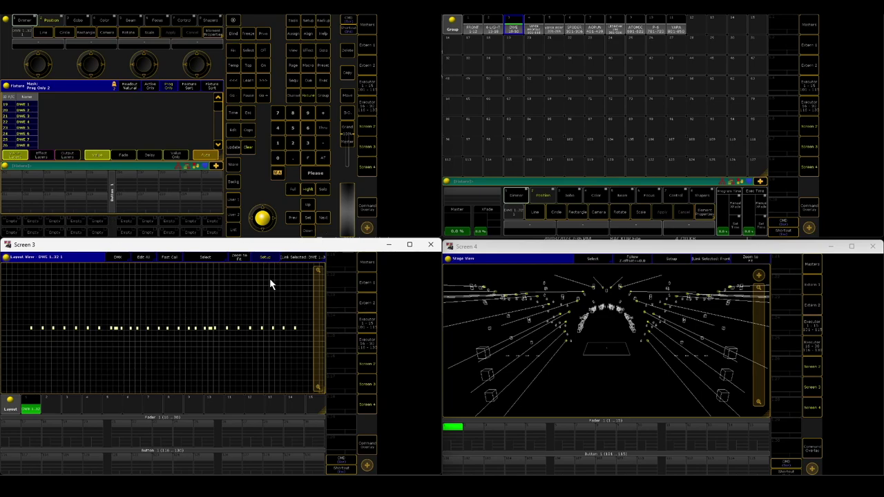
- Rearrange it with the Front View (2D) 10 camera, zoom to fit, and clear the selection
left_click(104, 33)
left_click(58, 43)
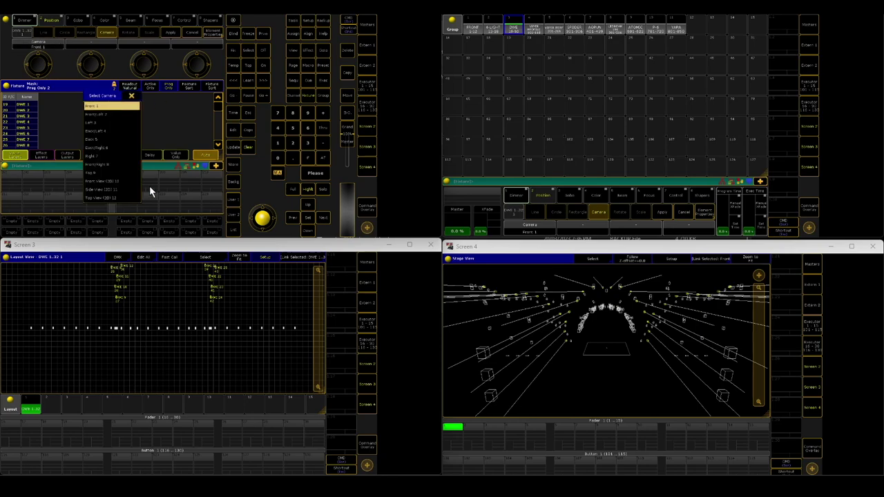
left_click(133, 182)
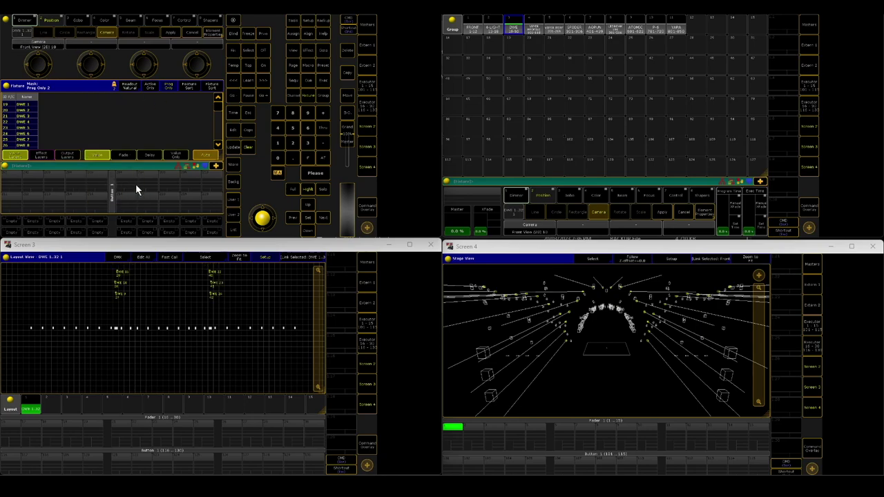
left_click(170, 30)
left_click(232, 261)
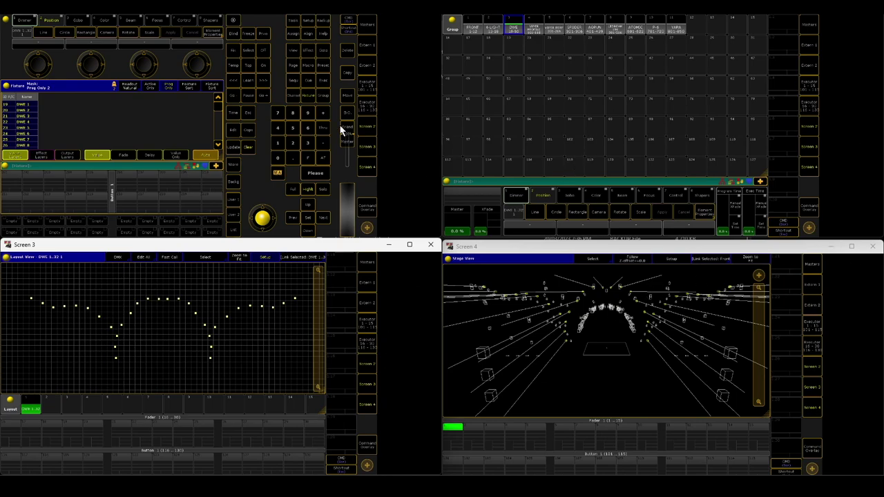
left_click(248, 147)
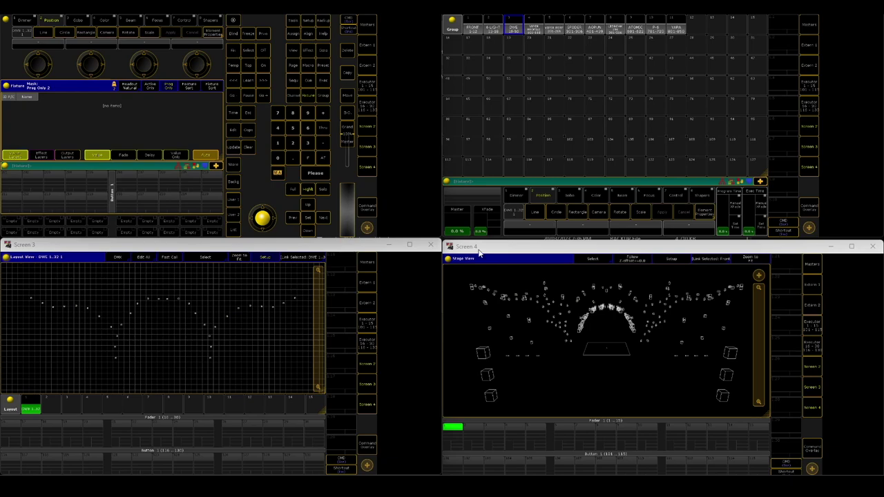
- Store the MVP16 group as layout 2 and arrange it from the Front View camera
left_click(541, 28)
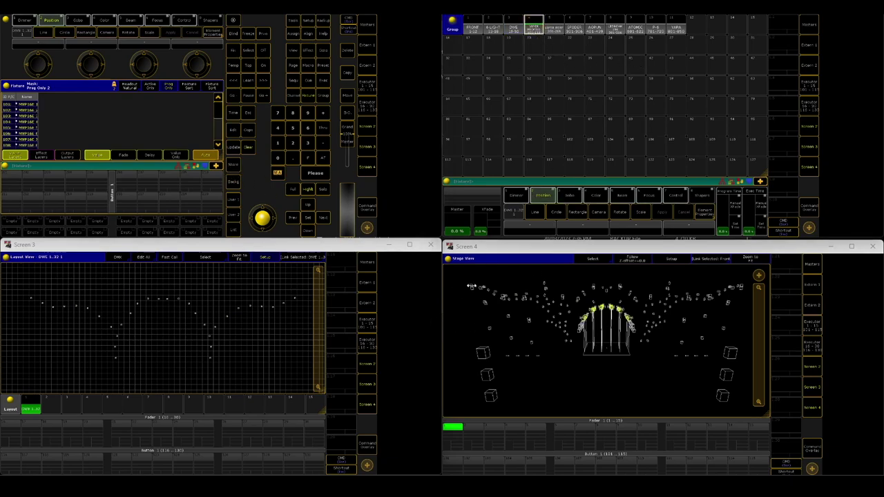
left_click(239, 165)
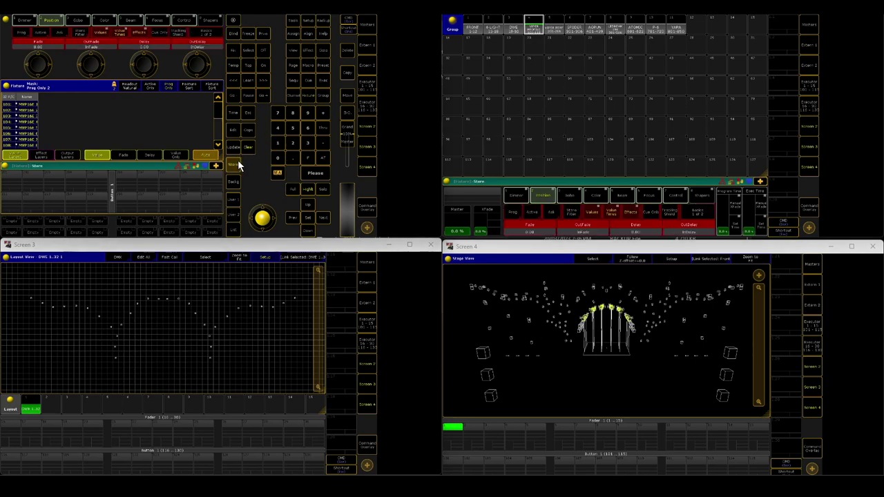
left_click(52, 407)
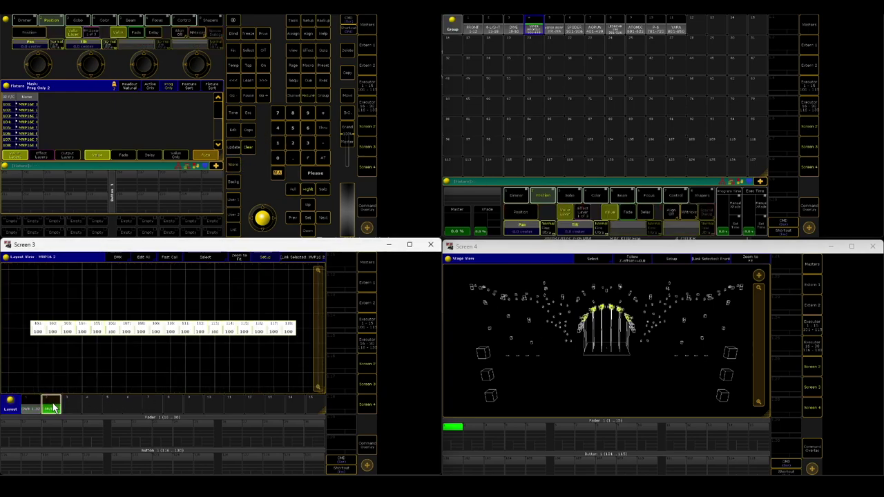
left_click(280, 260)
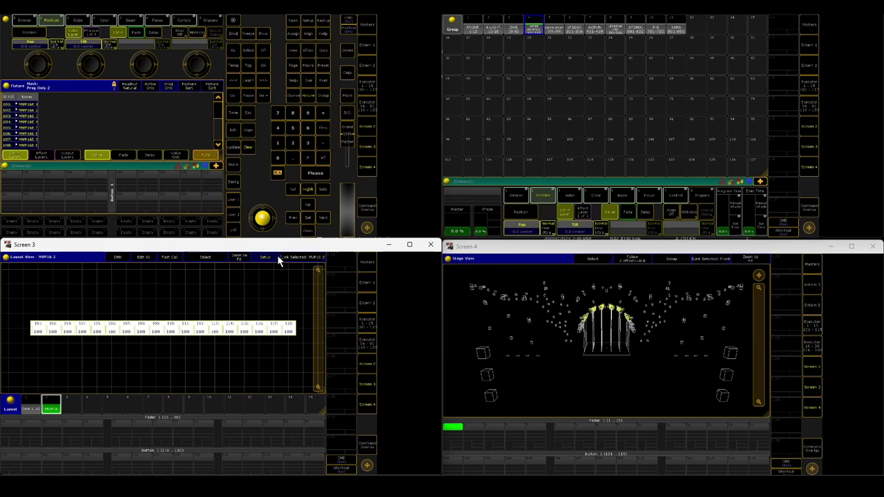
left_click(108, 33)
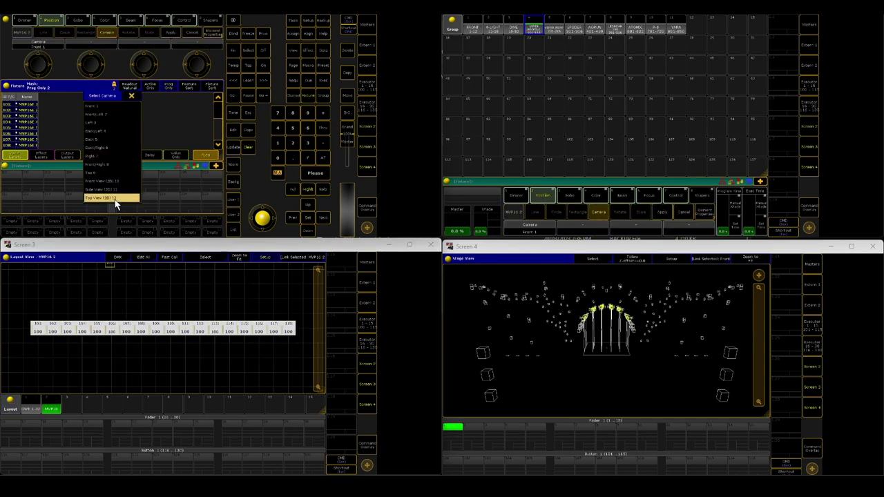
left_click(104, 181)
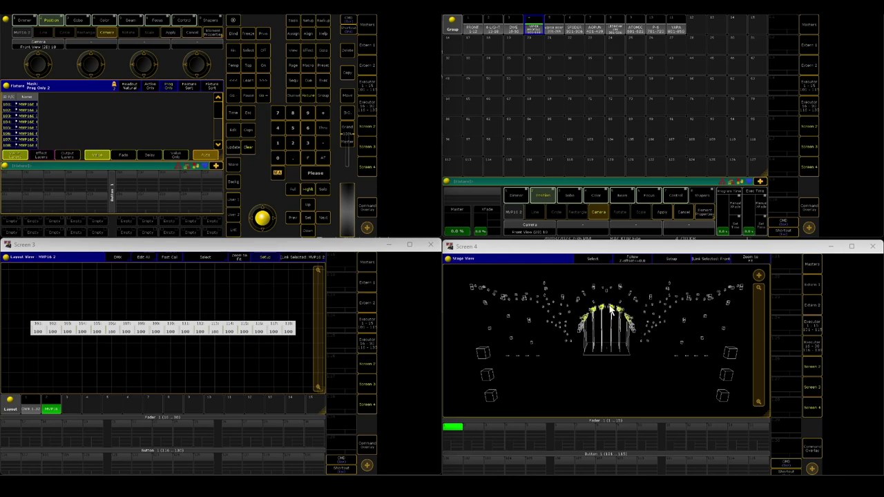
left_click(166, 31)
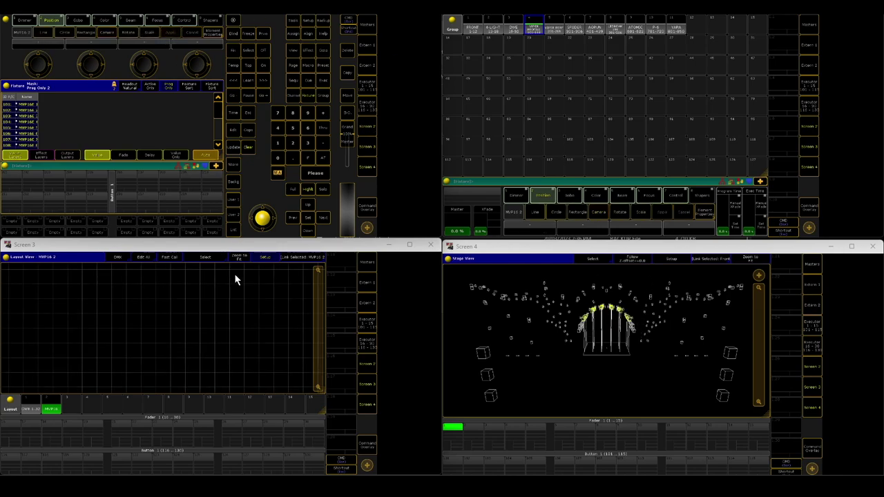
left_click(239, 255)
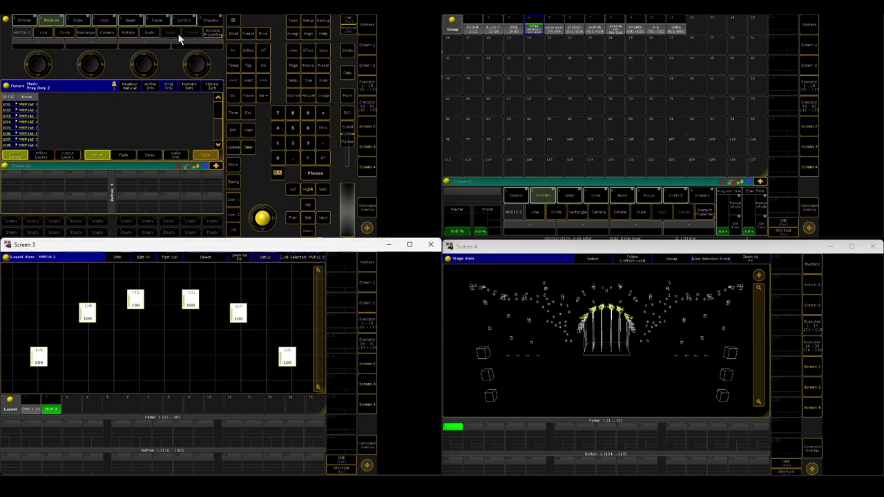
- Rearrange layout 2 with Top View (2D) 12, fit all 18 fixtures, and clear the selection
left_click(100, 31)
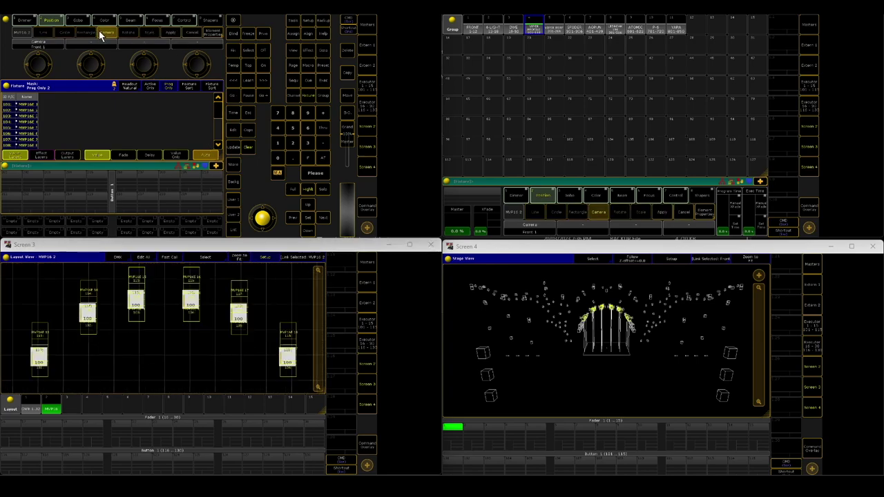
left_click(41, 43)
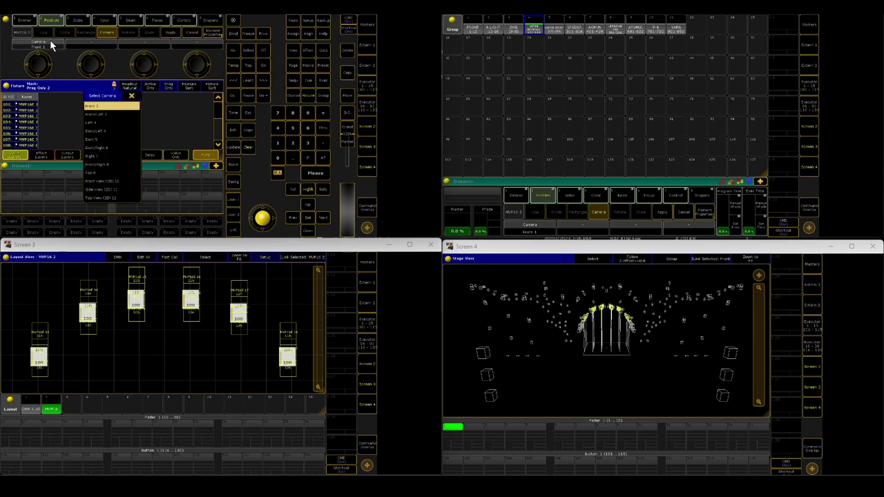
left_click(108, 199)
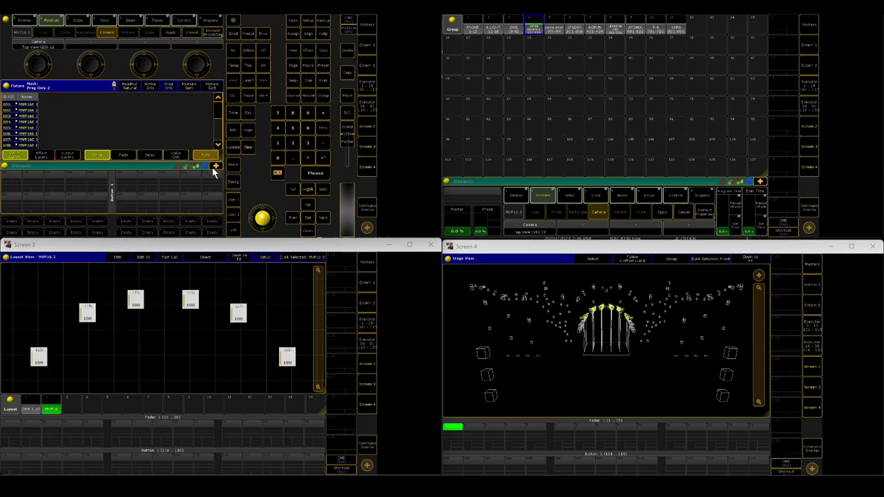
left_click(174, 31)
left_click(236, 258)
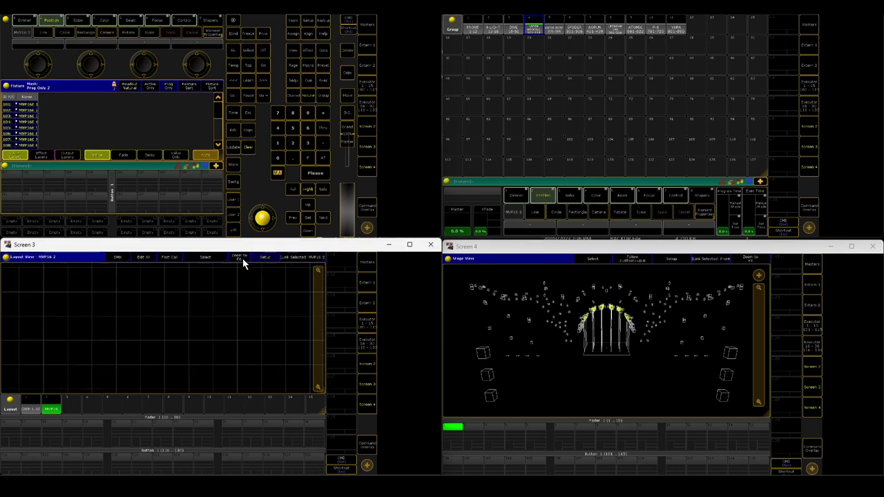
left_click(243, 258)
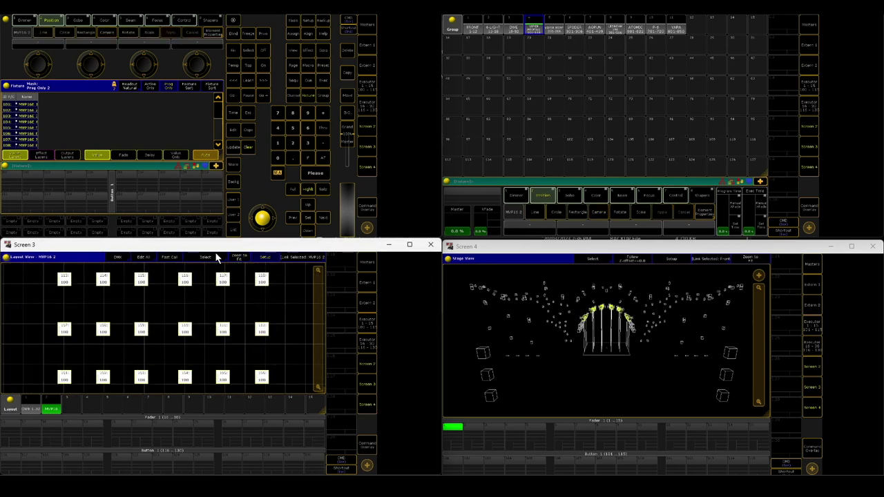
left_click(249, 148)
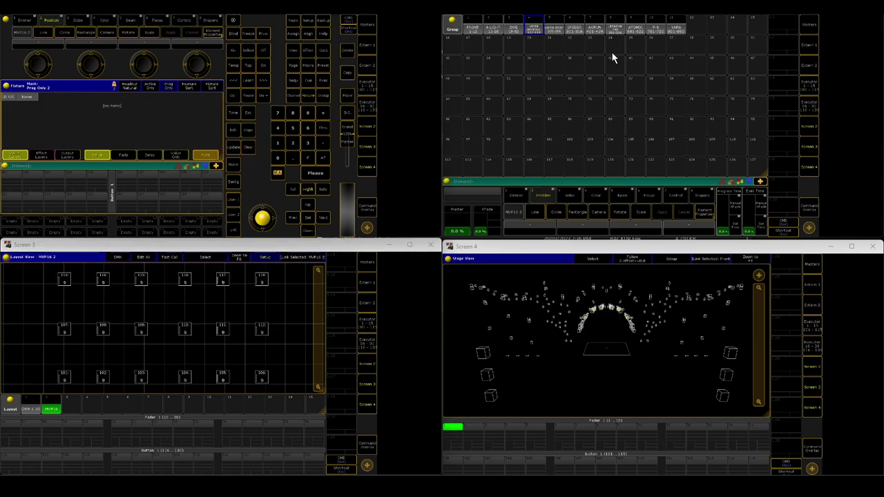
- Select the Spider group and store it in Layout pool slot 3
left_click(574, 29)
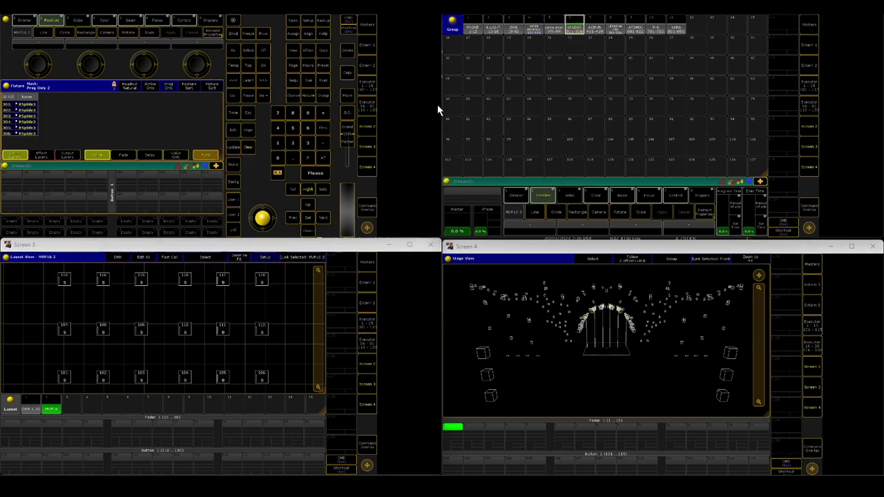
left_click(230, 165)
left_click(79, 408)
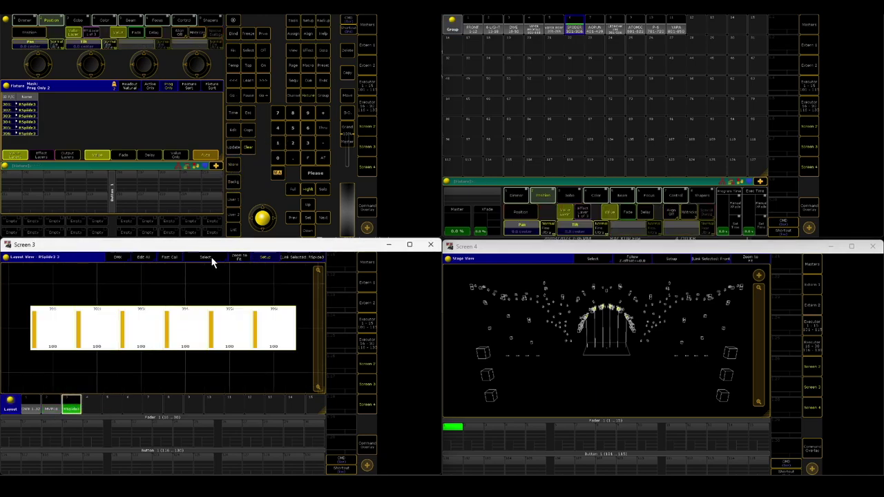
- Arrange layout 3 with Top View (2D) 12, zoom to fit fixtures 301–306, and clear
left_click(112, 30)
left_click(100, 198)
left_click(170, 32)
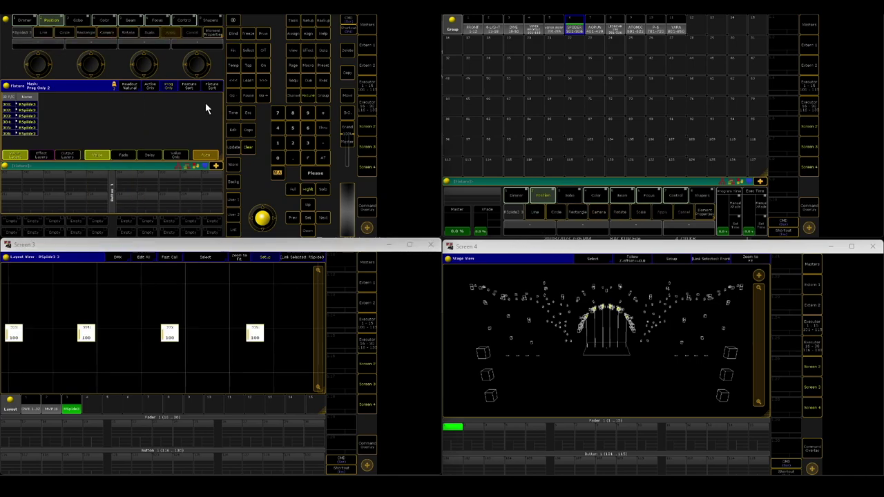
left_click(238, 258)
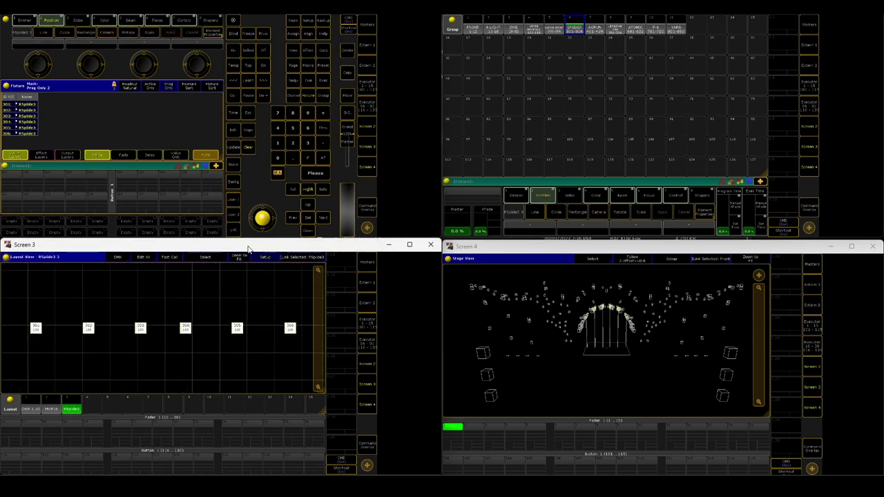
left_click(251, 146)
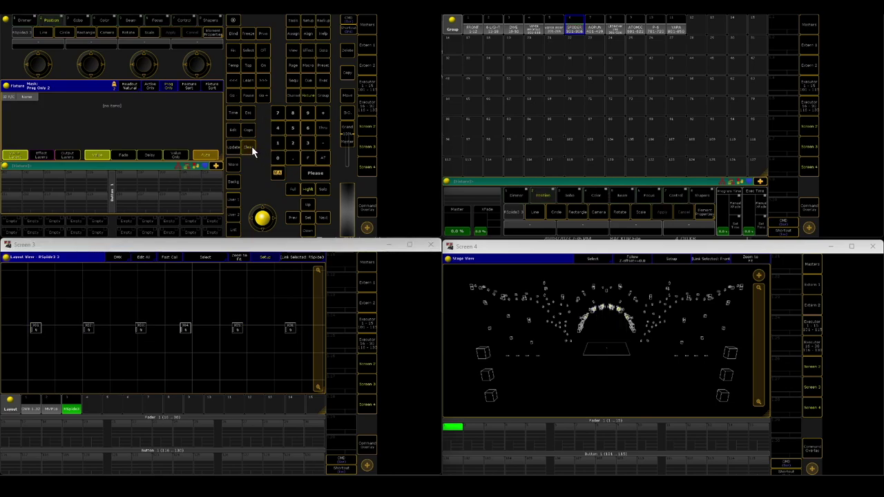